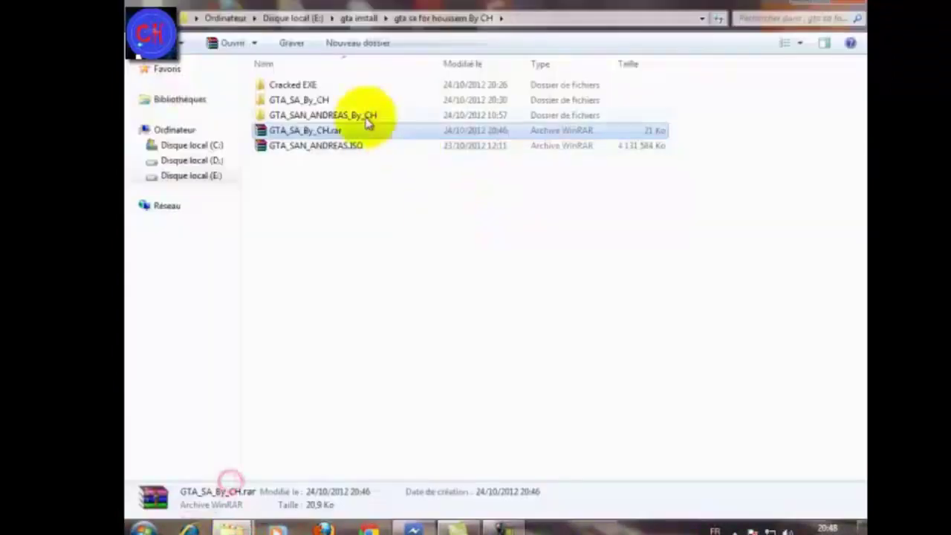
- Inspect the contents of the GTA_SA_By_CH folder and the GTA_SA_By_CH.rar archive, and view the archive's extraction options without extracting
double_click(314, 98)
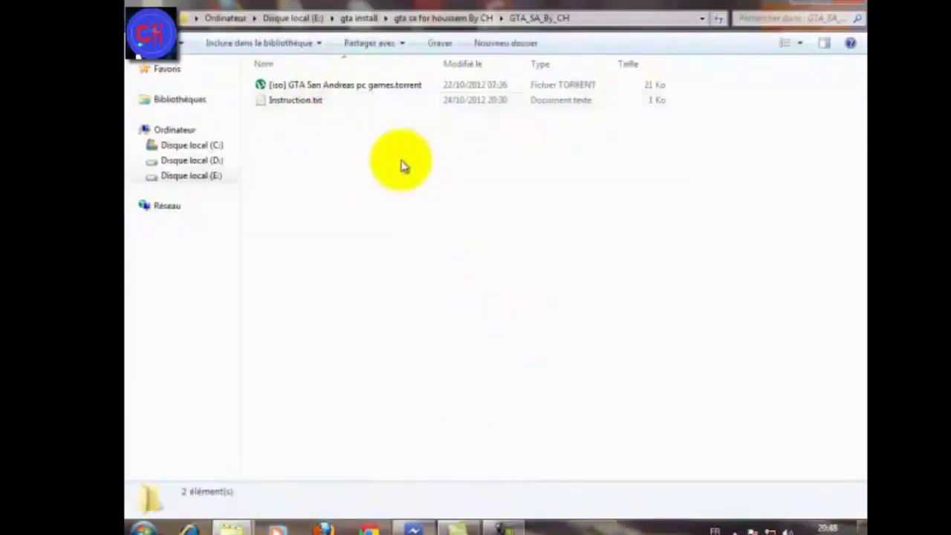
click(140, 18)
click(349, 132)
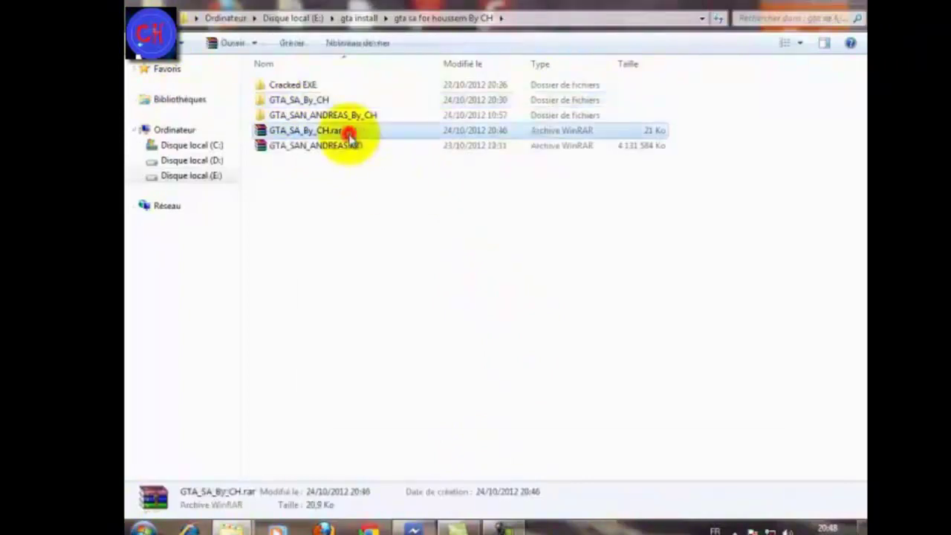
double_click(349, 132)
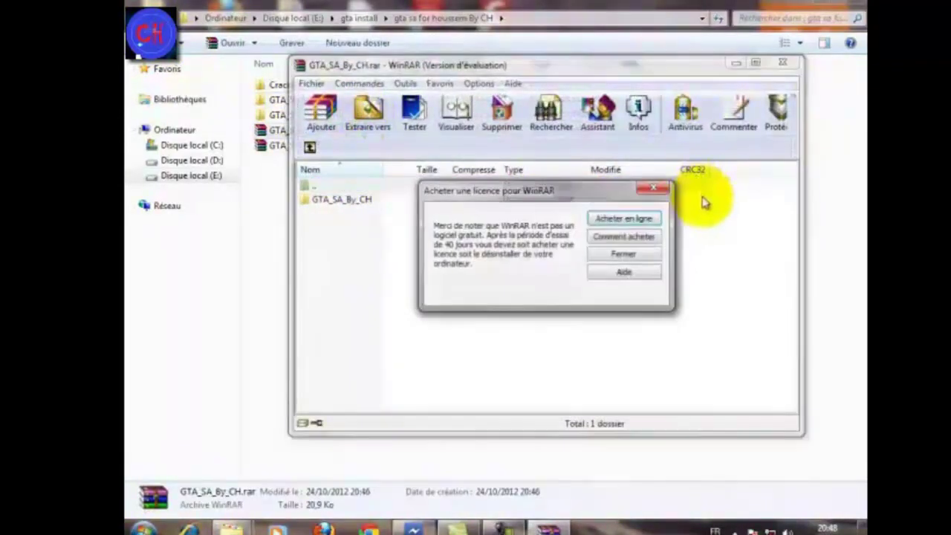
click(652, 188)
click(327, 199)
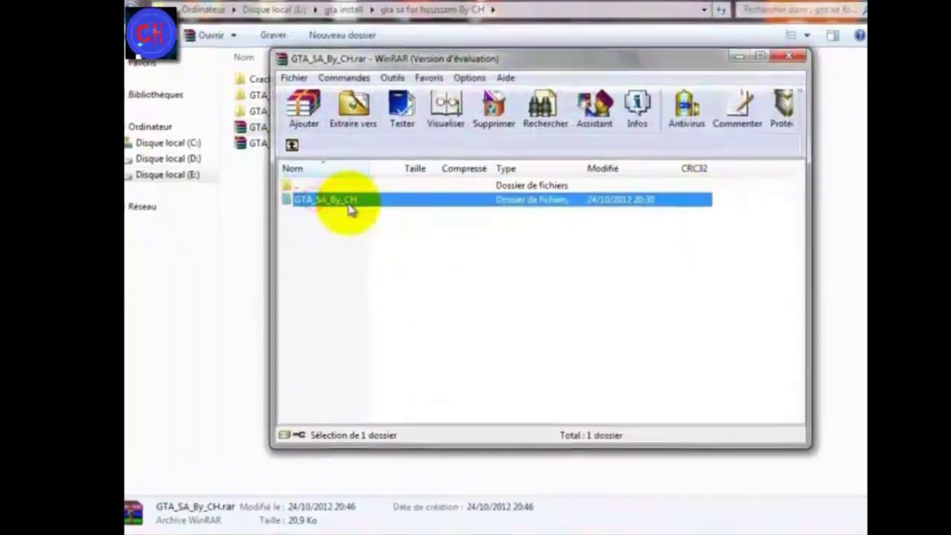
double_click(350, 208)
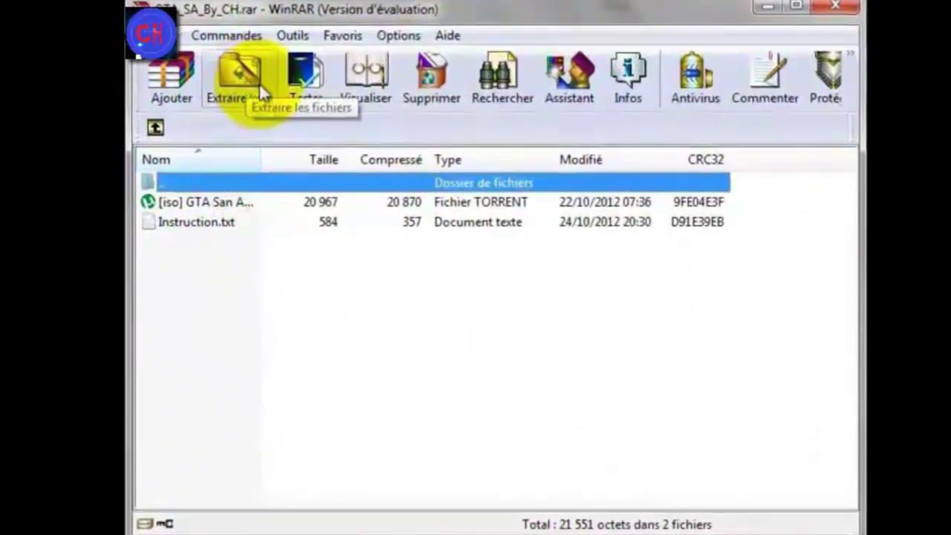
click(258, 83)
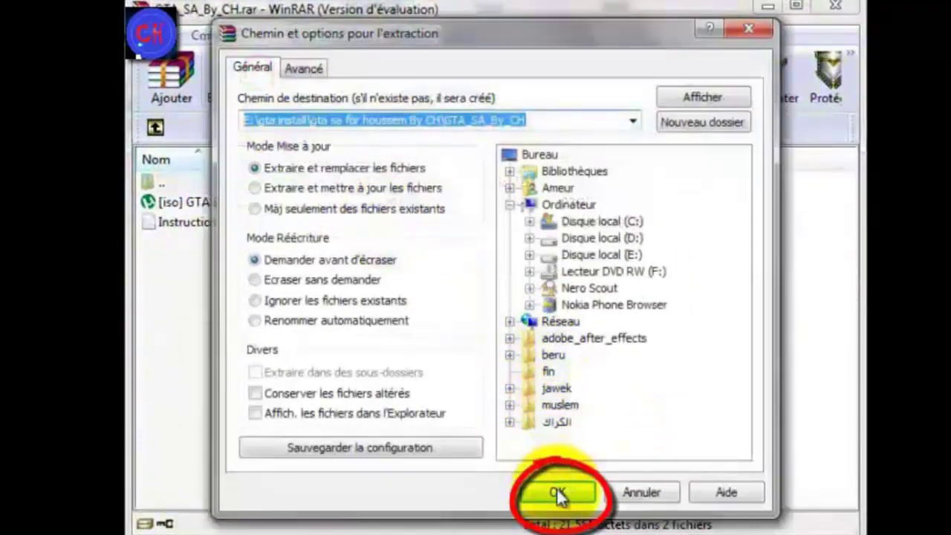
click(641, 492)
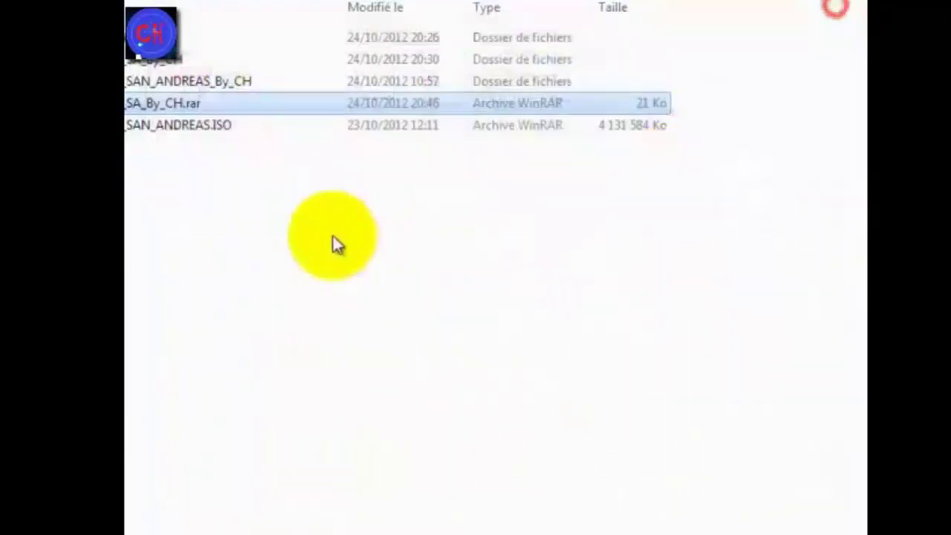
- Open Instruction.txt from the GTA_SA_By_CH folder, read the installation instructions, and close the file
double_click(177, 65)
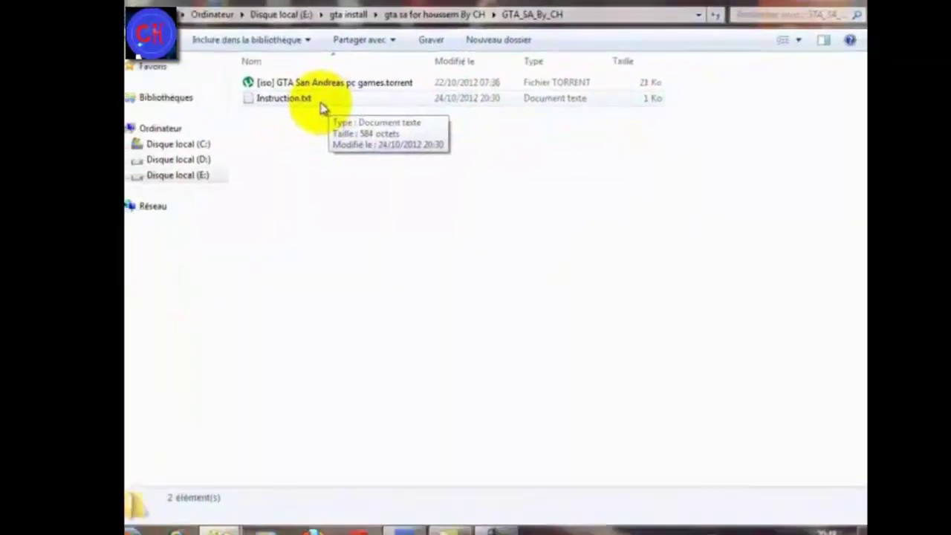
double_click(303, 98)
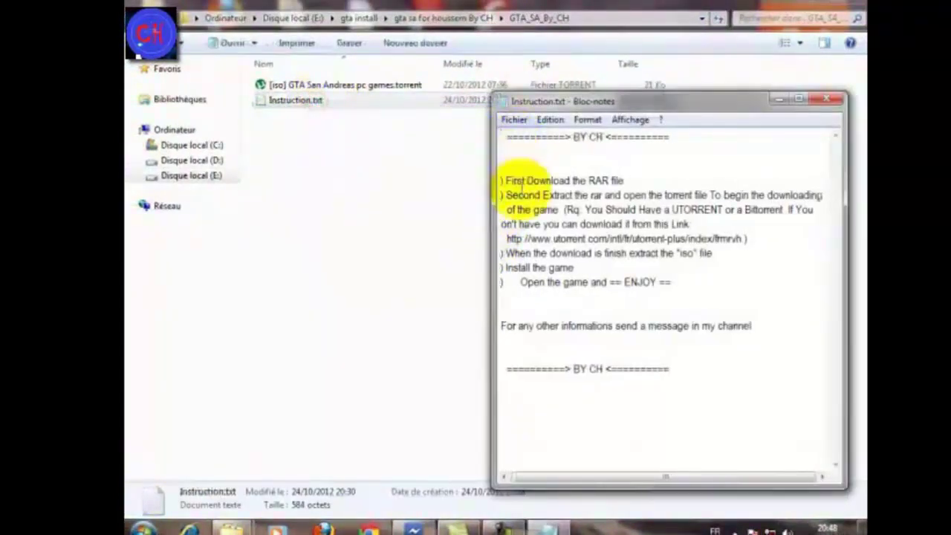
drag(504, 137, 678, 375)
click(505, 142)
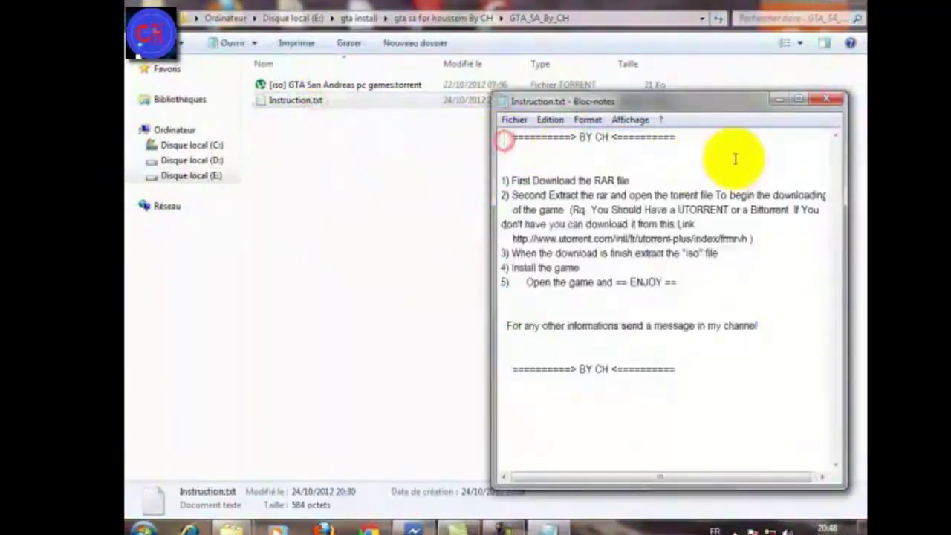
click(833, 108)
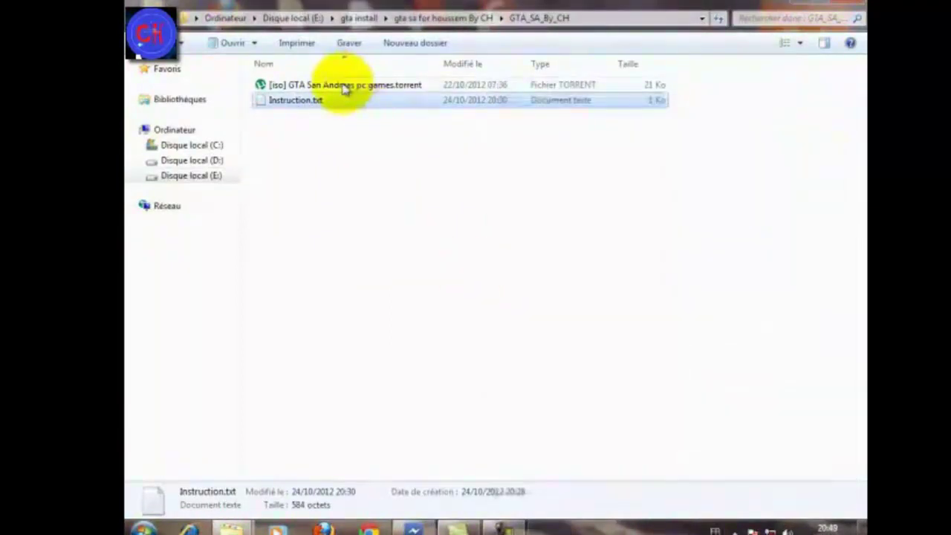
- Open the [iso] GTA San Andreas pc games.torrent file in µTorrent, decline loading its trackers, and review the torrent's transfer info and files
double_click(334, 86)
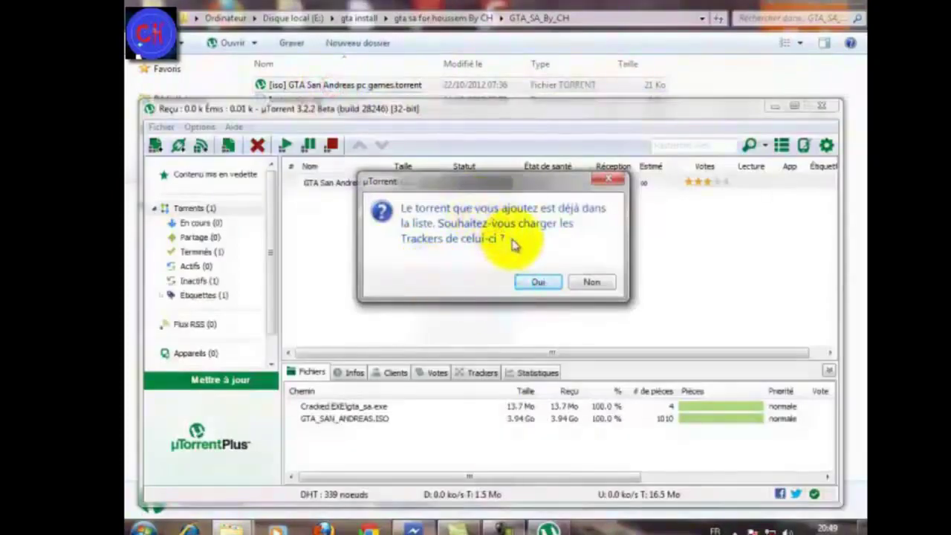
click(591, 282)
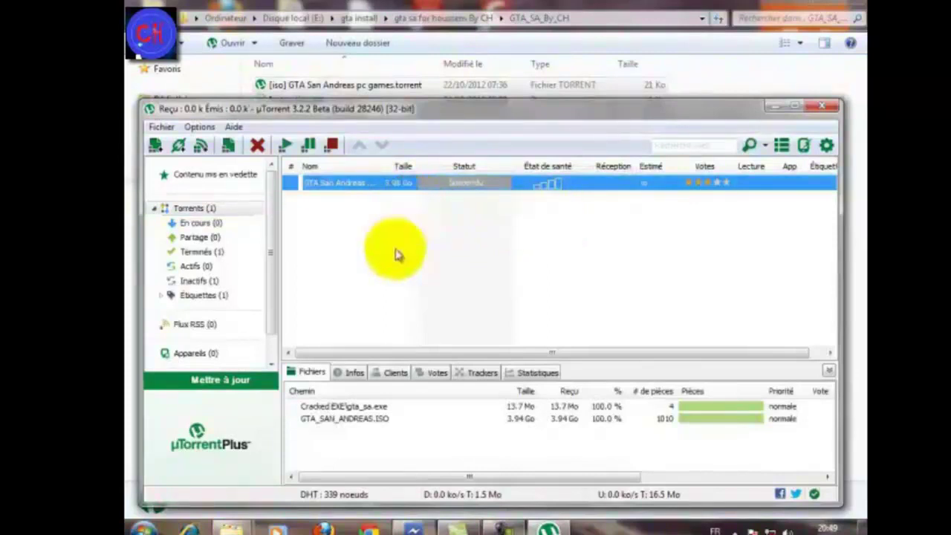
click(349, 372)
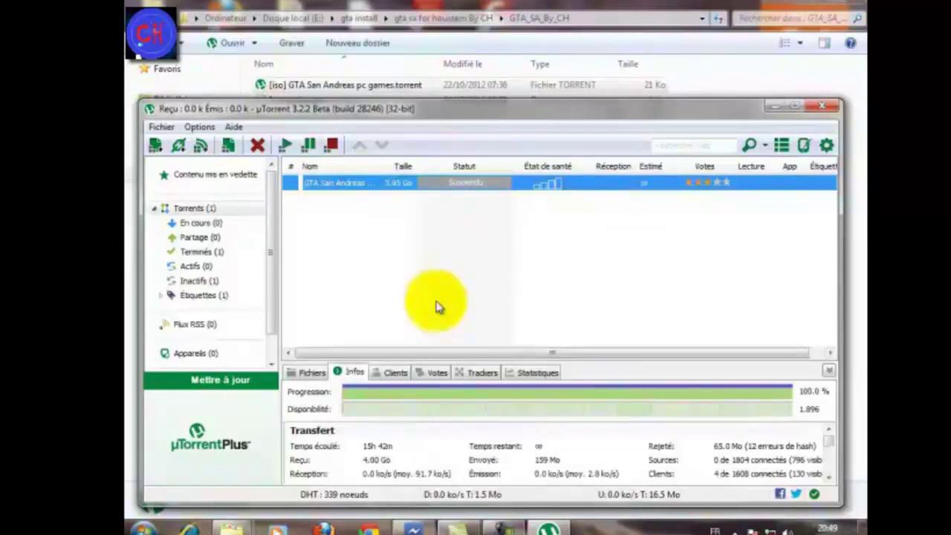
click(309, 372)
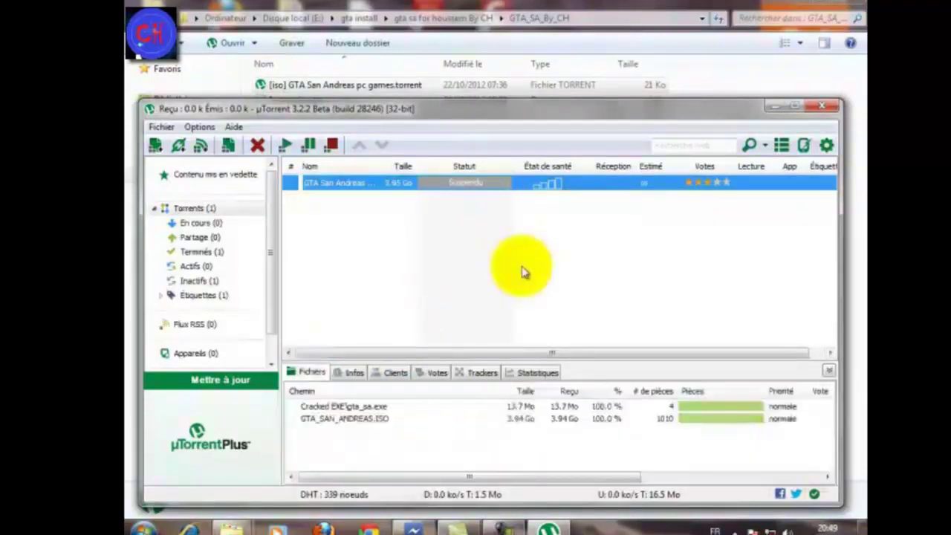
click(812, 110)
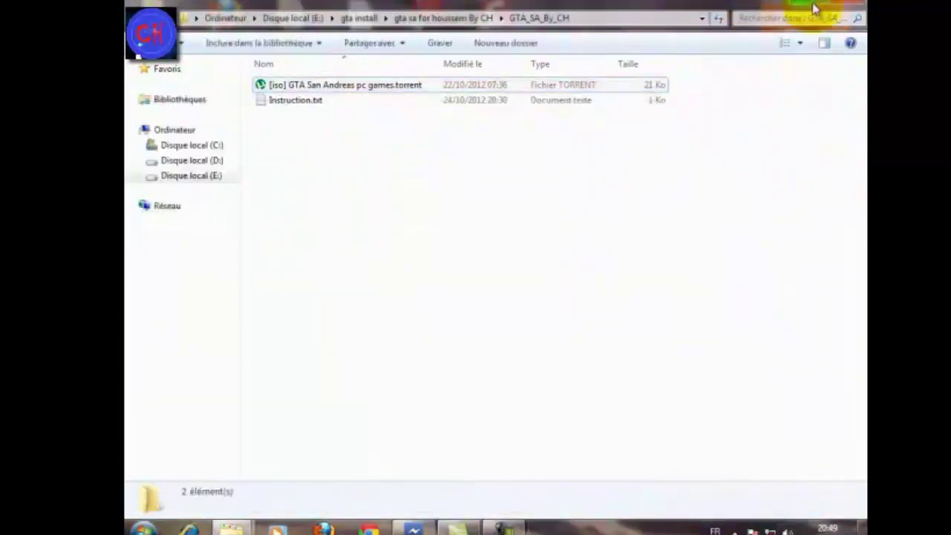
- Return to the parent folder and point out the downloaded GTA_SAN_ANDREAS.ISO file and Cracked EXE folder
mouse_move(230, 527)
click(364, 475)
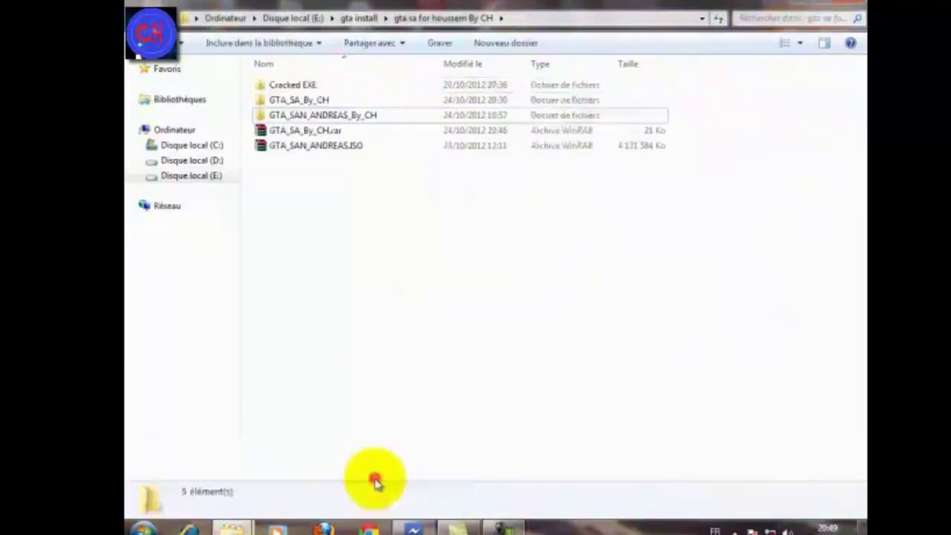
click(341, 145)
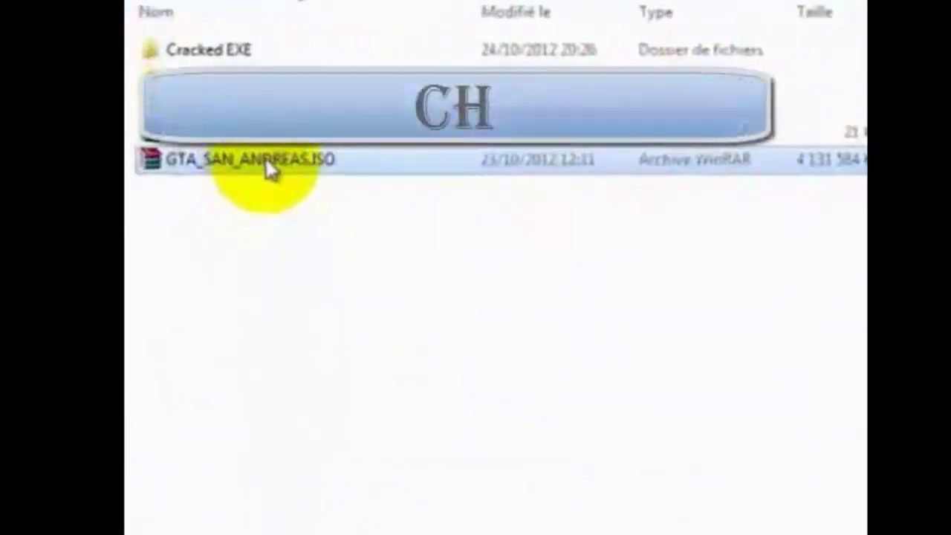
click(252, 52)
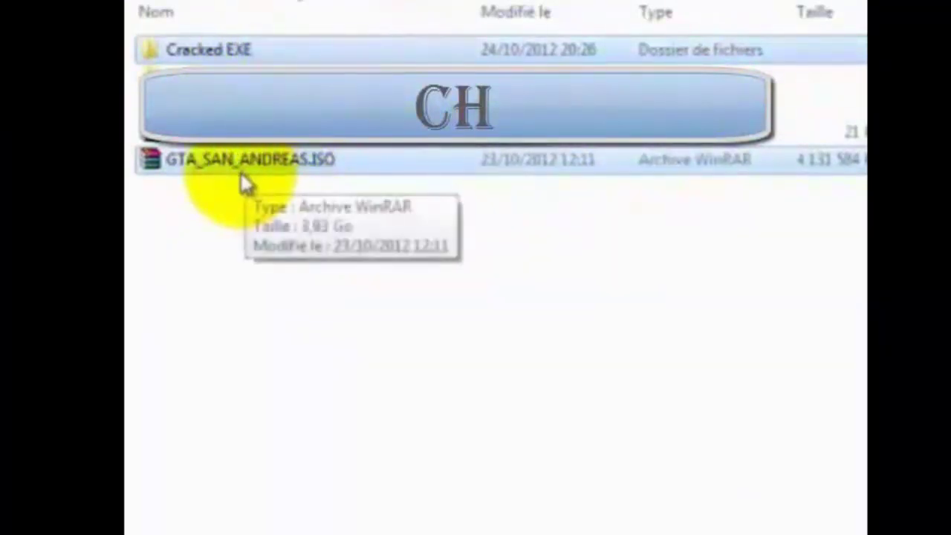
click(327, 214)
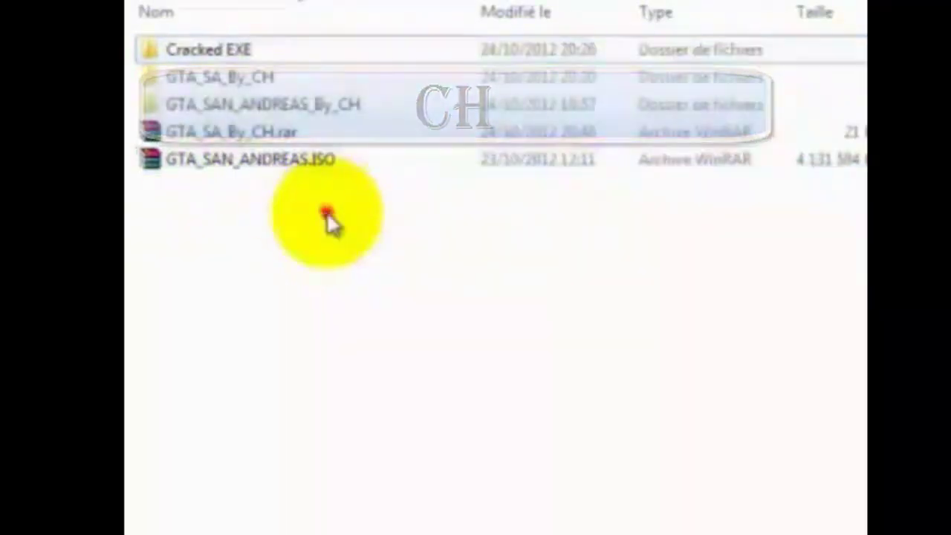
- Open GTA_SAN_ANDREAS.ISO in WinRAR, dismiss the licence reminder, and call up extraction of its contents
click(236, 164)
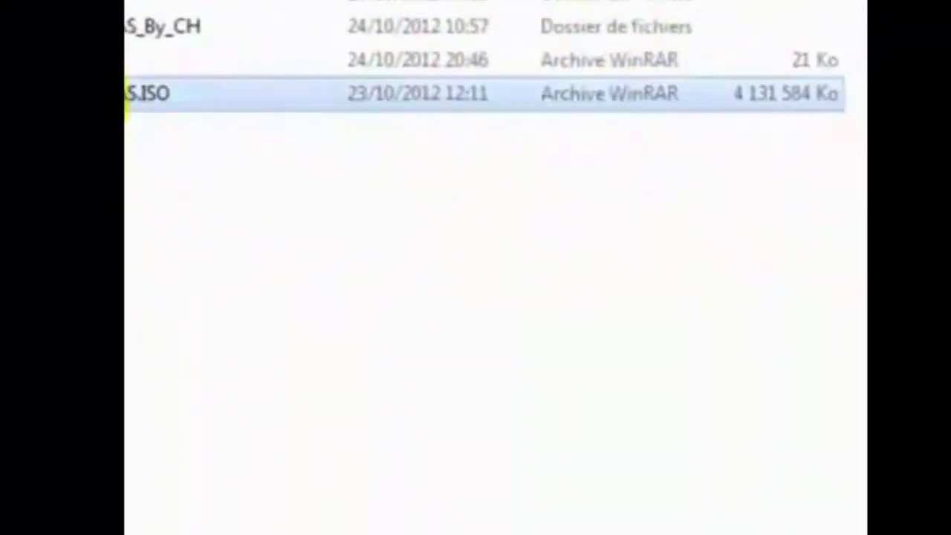
double_click(126, 95)
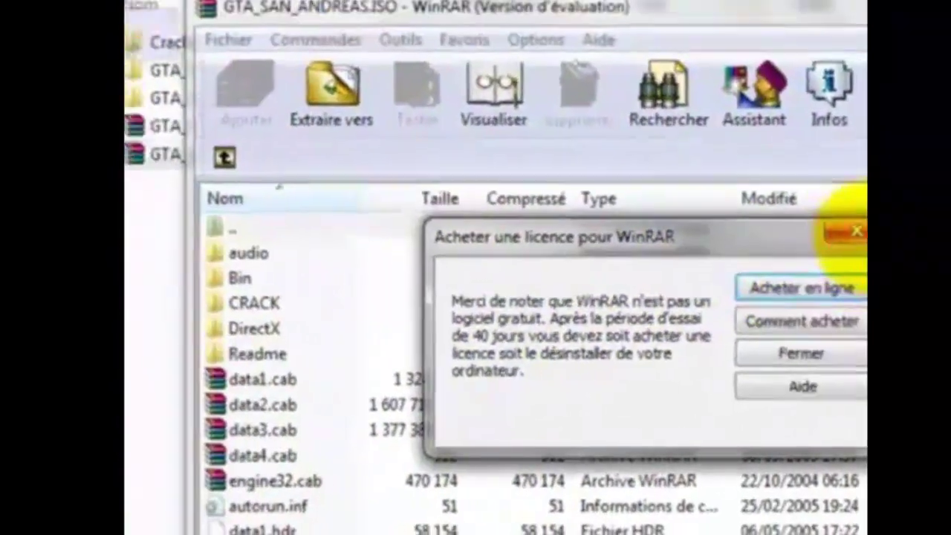
click(810, 186)
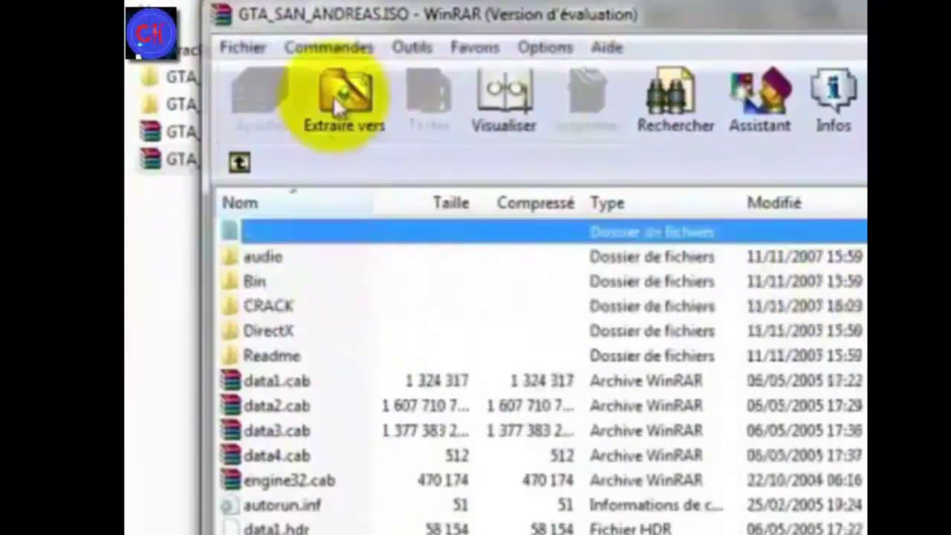
click(355, 112)
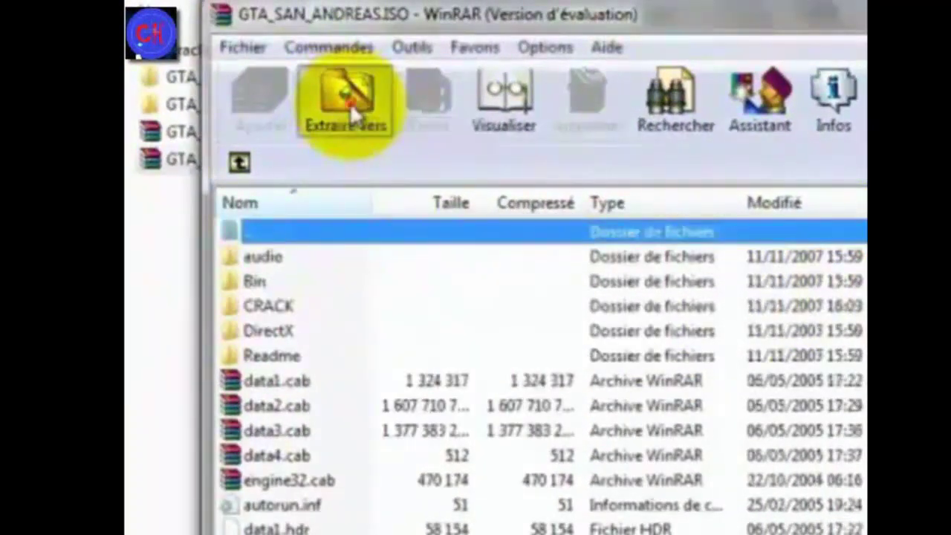
key(Return)
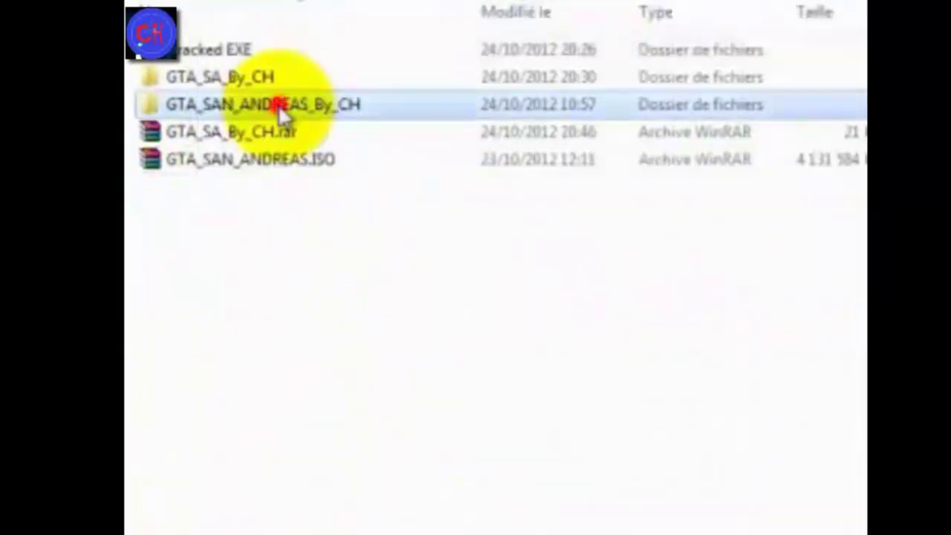
- Launch setup.exe from the GTA_SAN_ANDREAS_By_CH folder and choose Anglais as the installation language
double_click(278, 104)
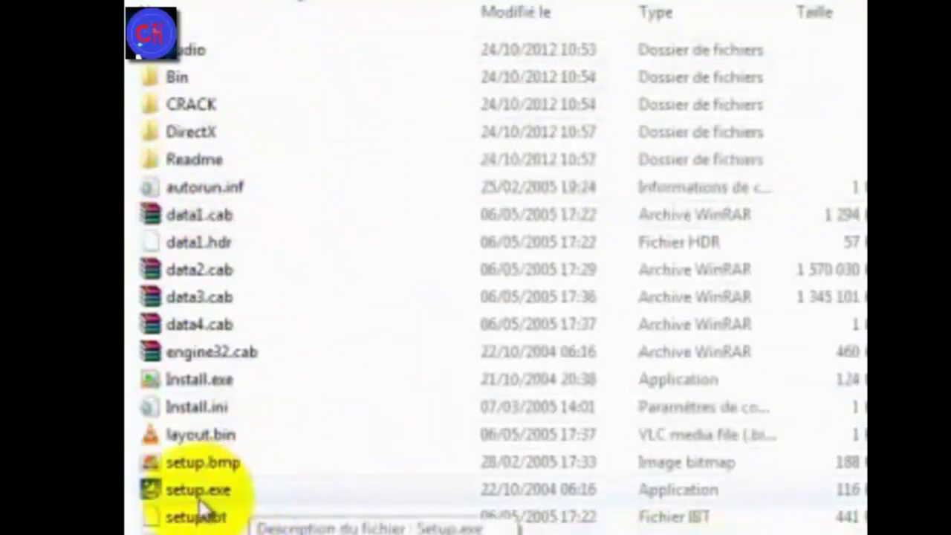
click(235, 498)
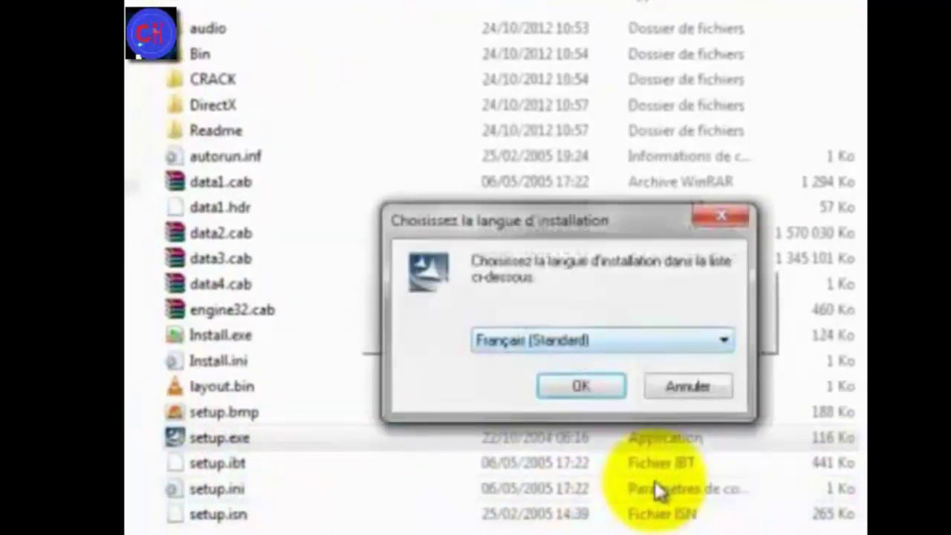
key(alt+Down)
key(Up)
key(Up)
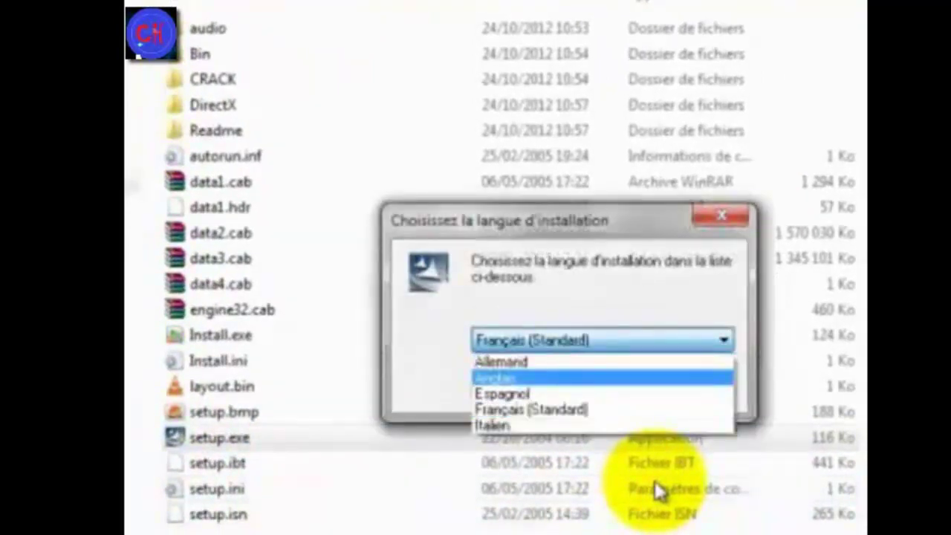
key(Return)
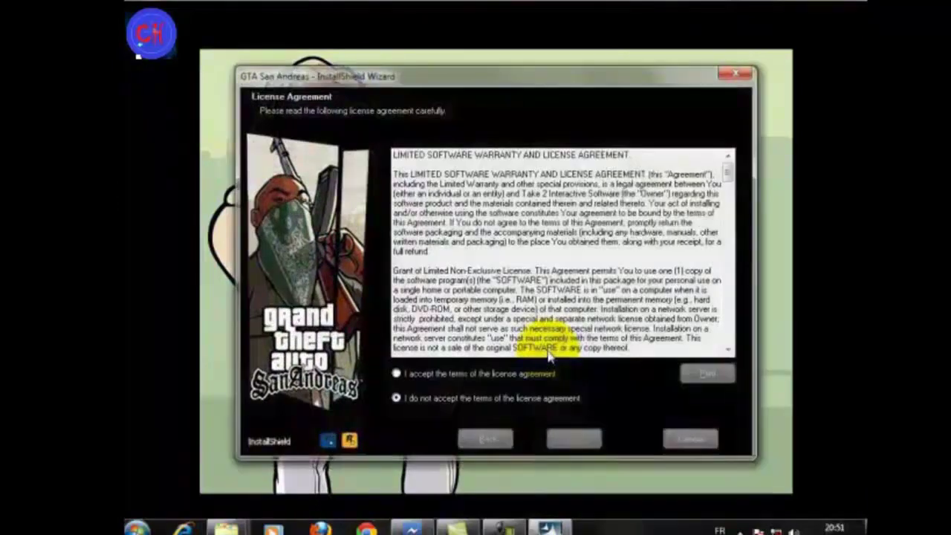
- Accept the license agreement and system requirements in the installer, and proceed with the Custom setup type
key(Up)
key(Return)
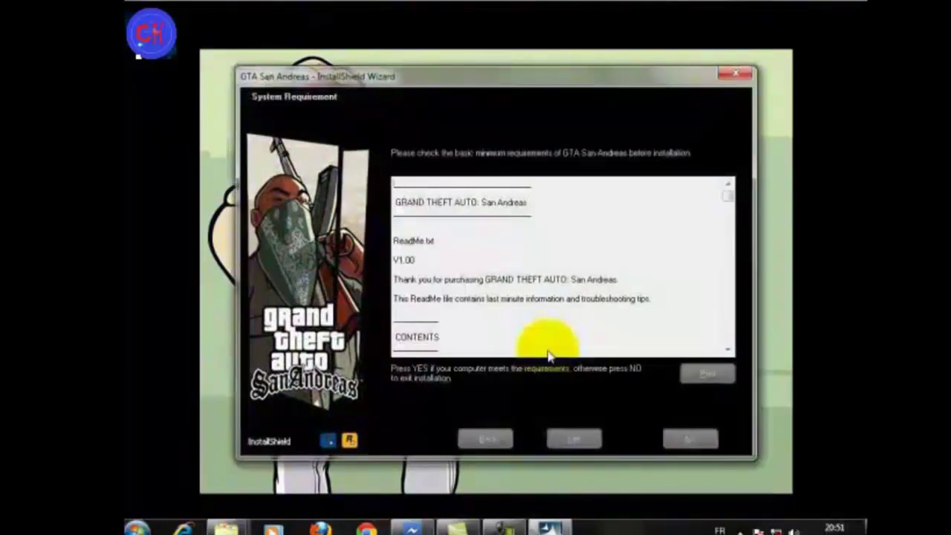
key(Return)
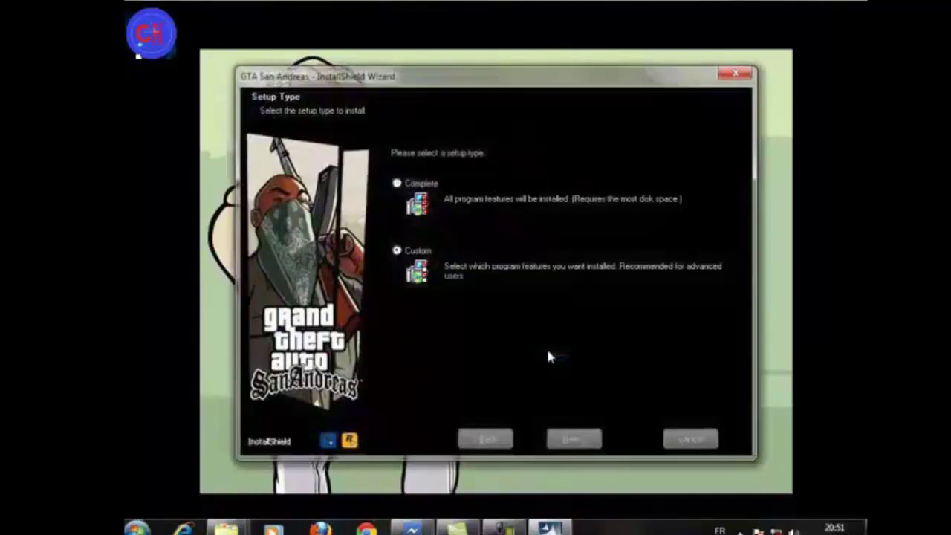
key(Return)
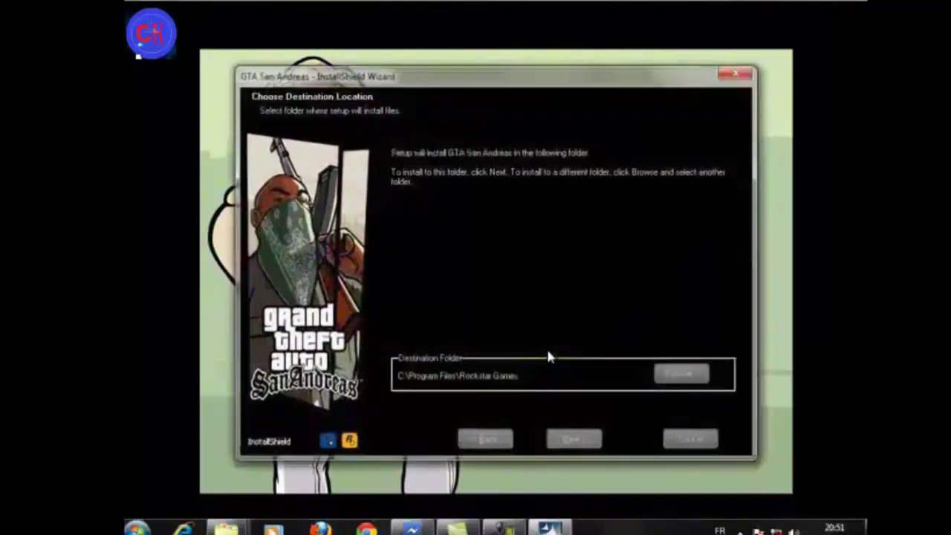
- Set the installation destination to the "GTA San Andreas for PC- Full and Working" folder inside "gta sa" on drive E:
key(alt+r)
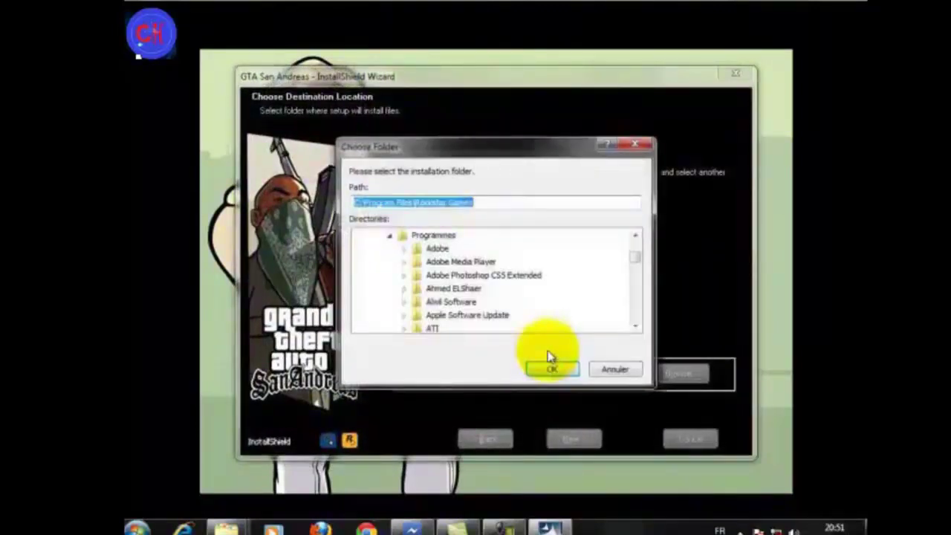
key(Tab)
key(Left)
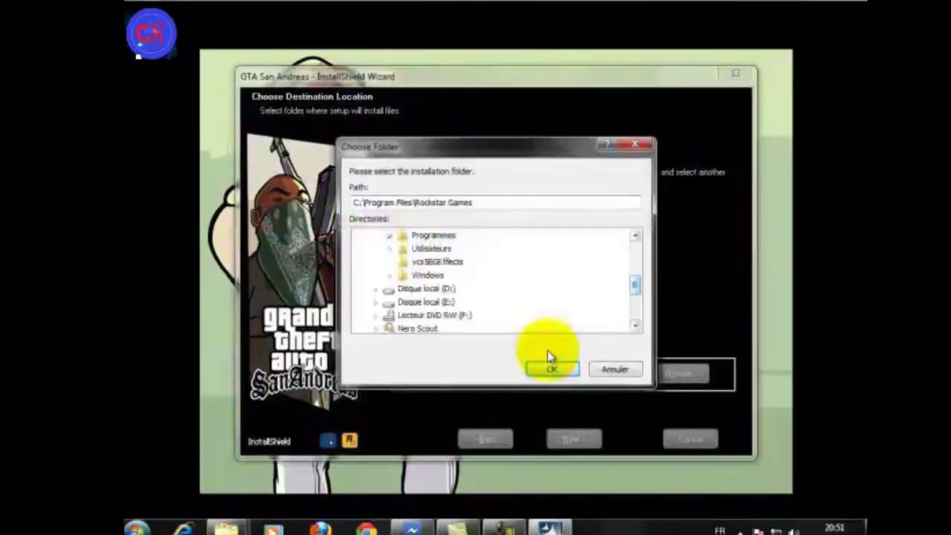
click(550, 360)
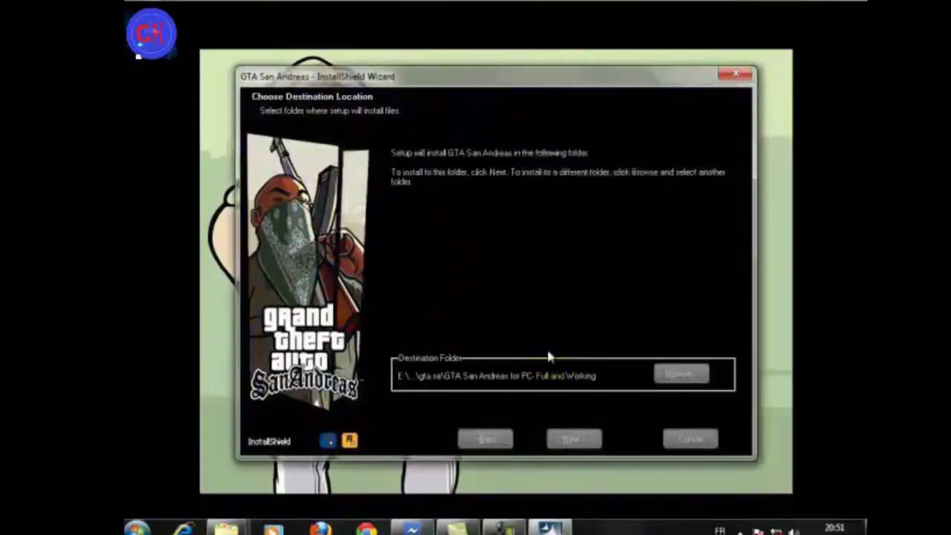
- Install GTA San Andreas to the chosen destination folder and finish the InstallShield Wizard
key(Return)
click(550, 356)
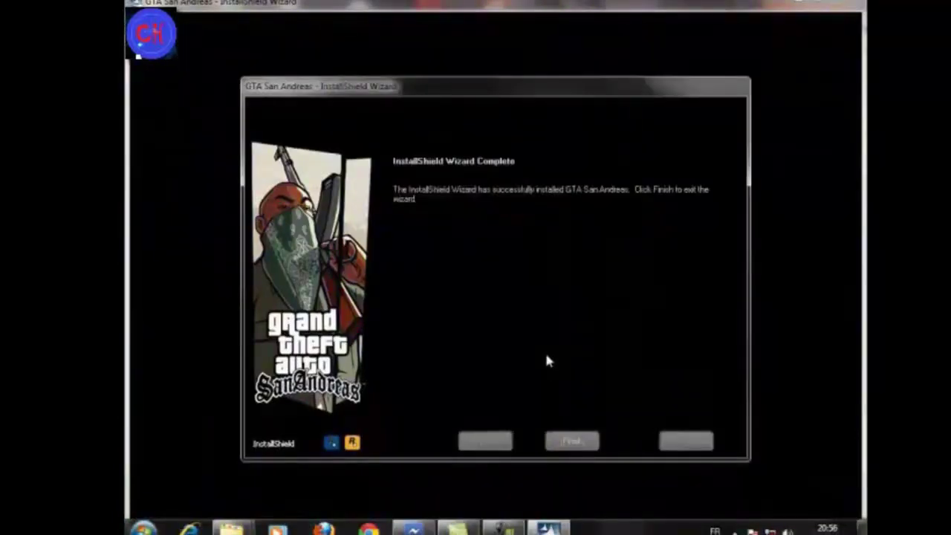
key(Return)
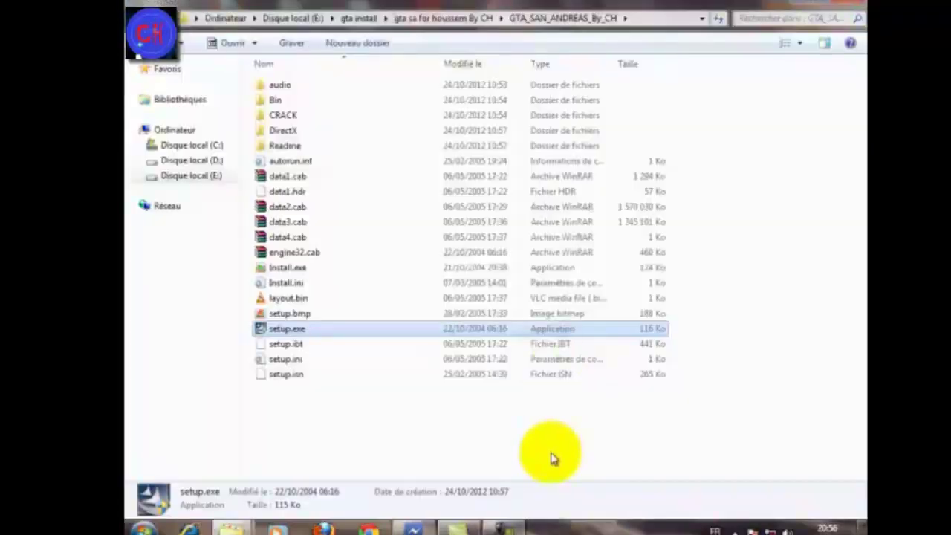
- Go up to the parent folder and copy gta_sa.exe from the Cracked EXE folder
click(517, 450)
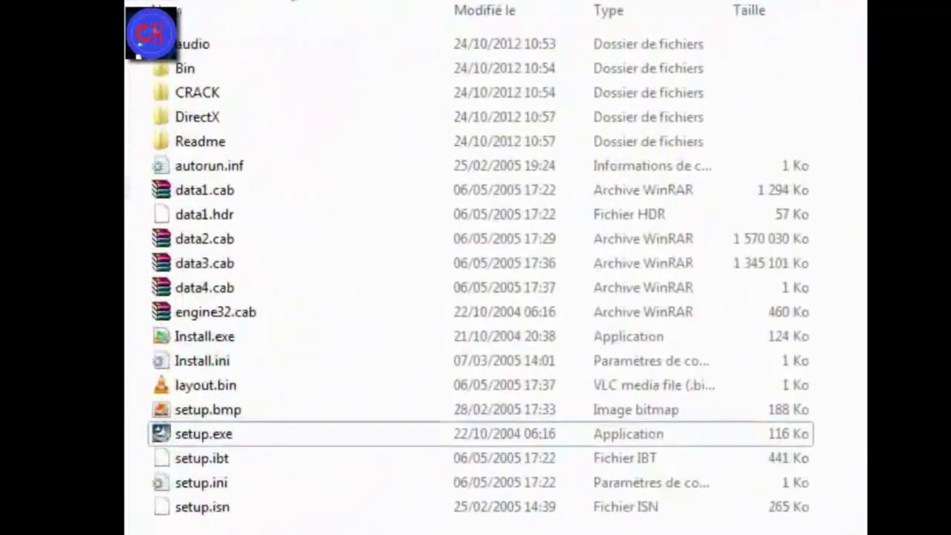
key(BackSpace)
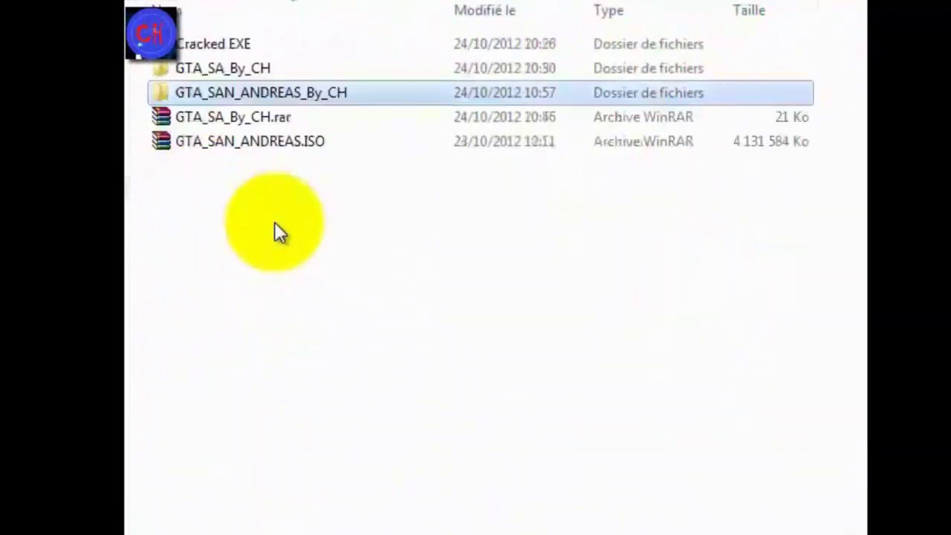
double_click(257, 41)
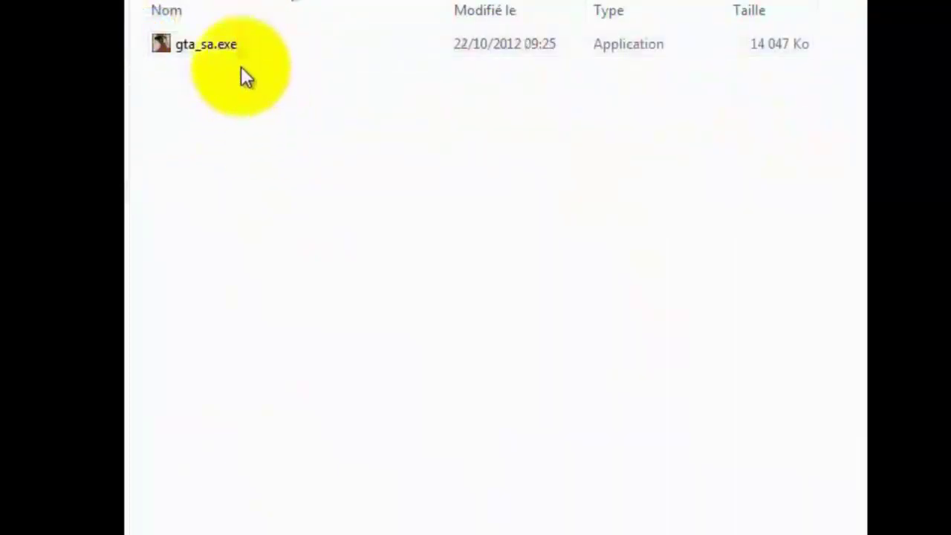
click(240, 49)
right_click(237, 47)
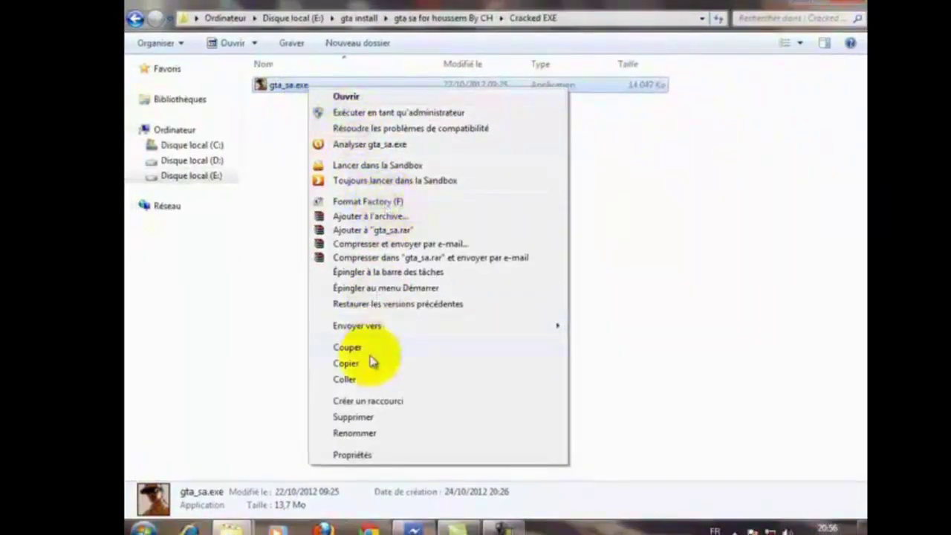
click(369, 363)
click(378, 263)
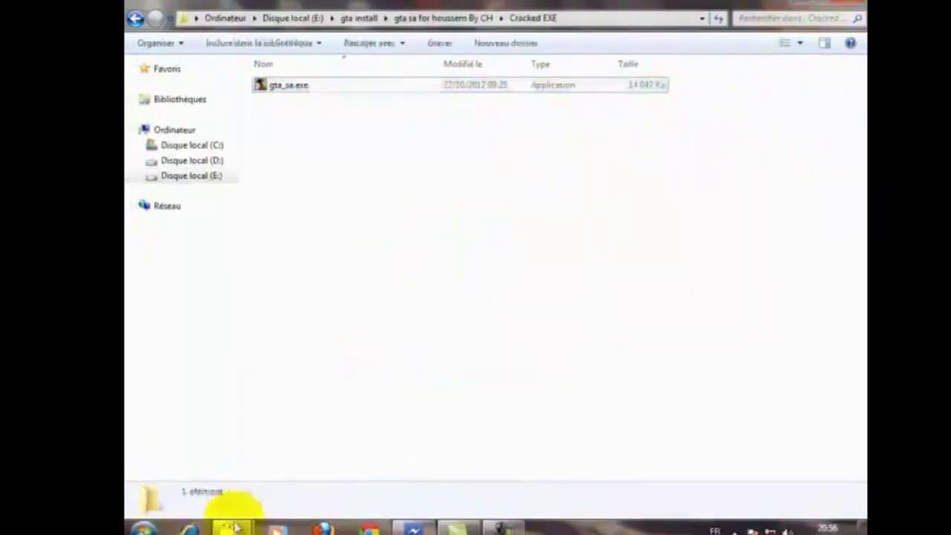
- Paste gta_sa.exe into the installed GTA San Andreas folder, choosing to overwrite the existing file if different ("Ecraser si différent")
mouse_move(234, 527)
click(325, 495)
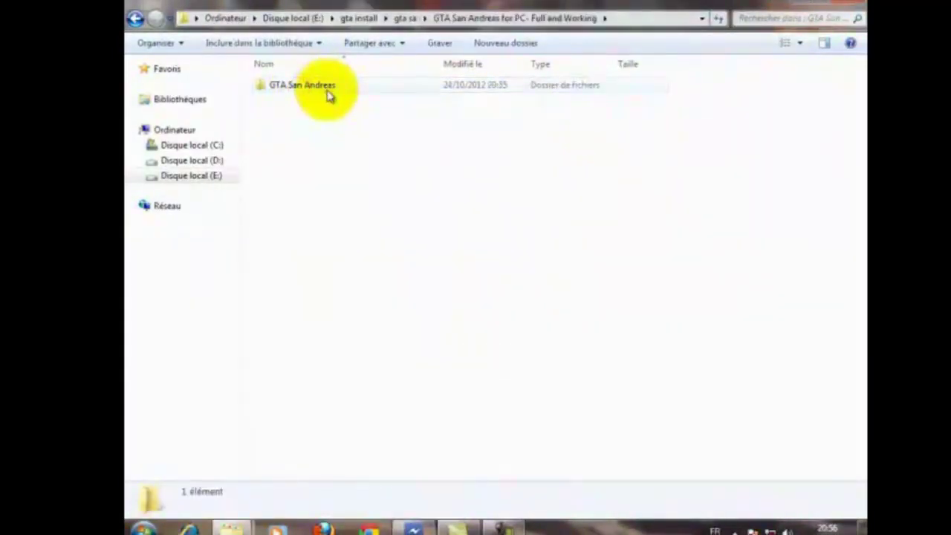
double_click(329, 95)
right_click(310, 321)
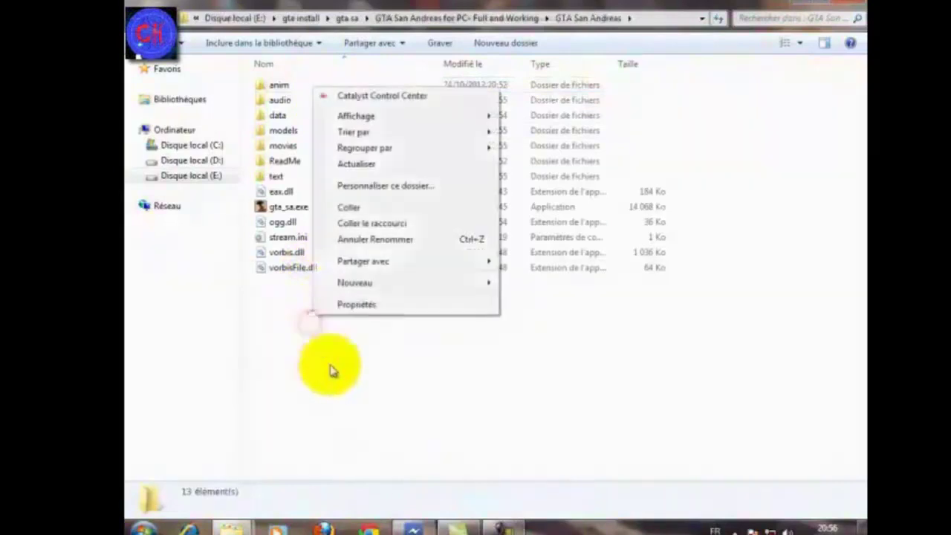
click(372, 208)
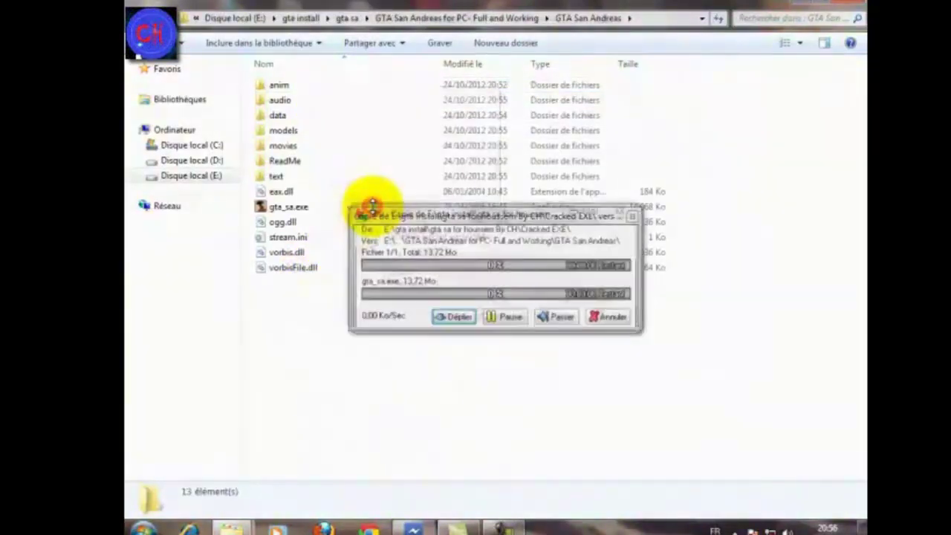
click(388, 314)
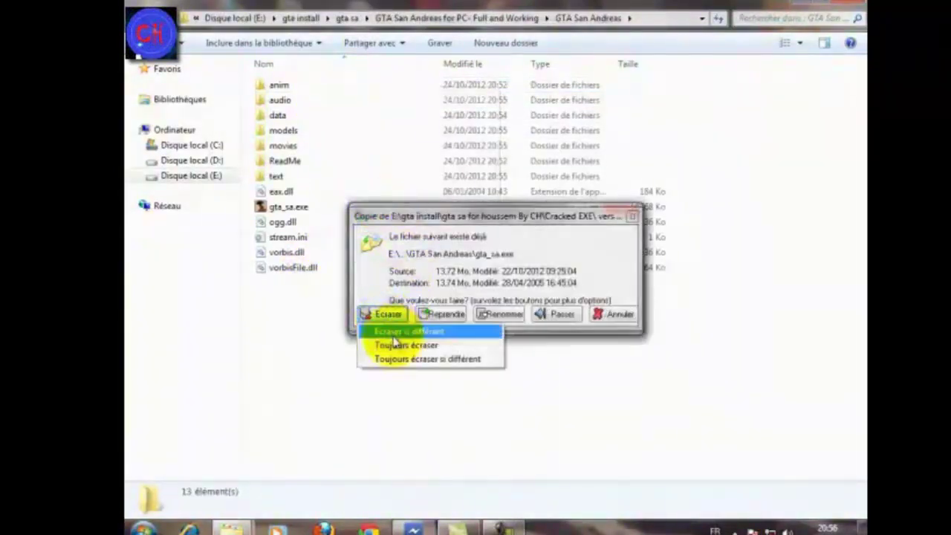
click(394, 336)
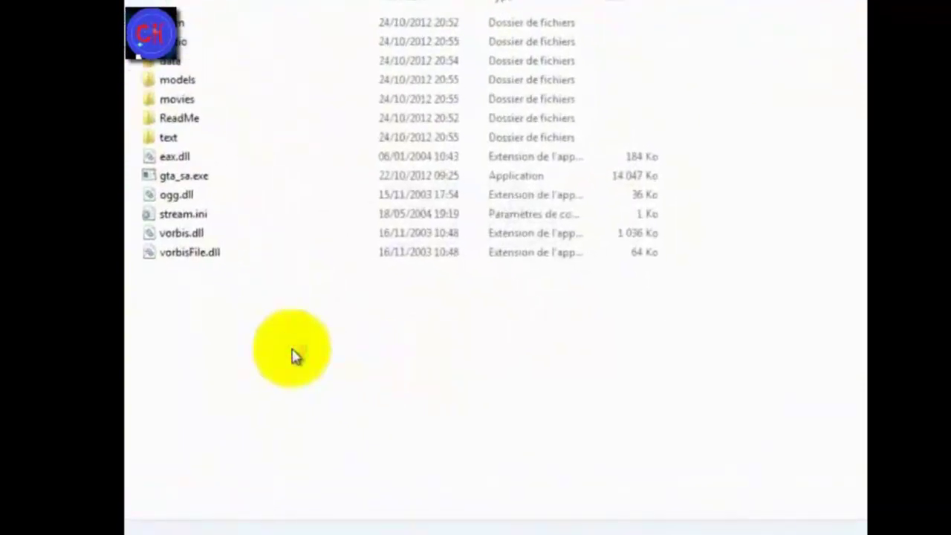
- Launch gta_sa.exe from the installation folder and load the OG LOC save file from the game's start options
click(242, 348)
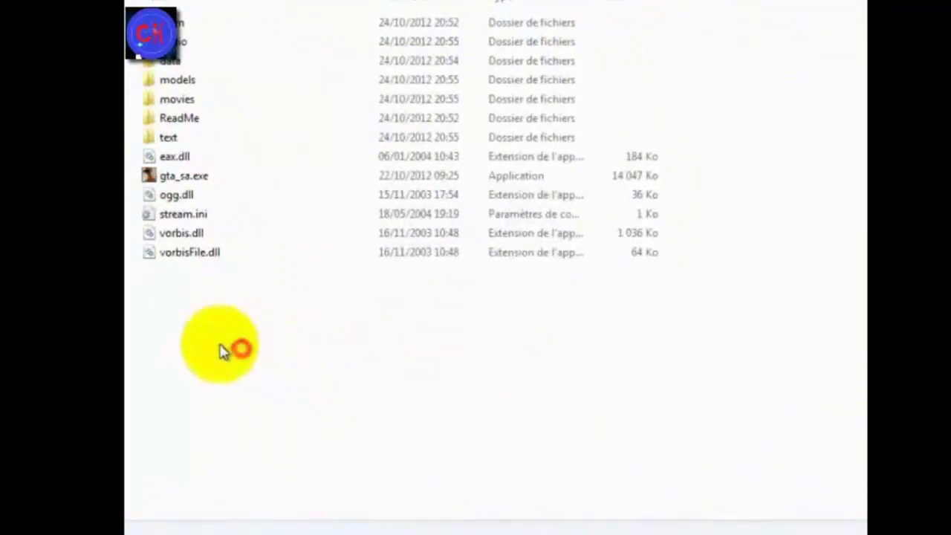
double_click(207, 185)
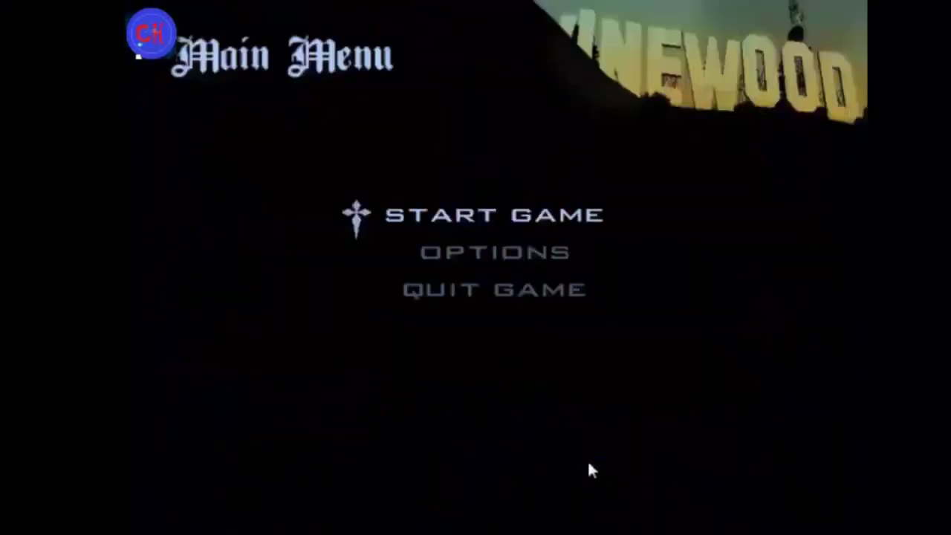
click(475, 225)
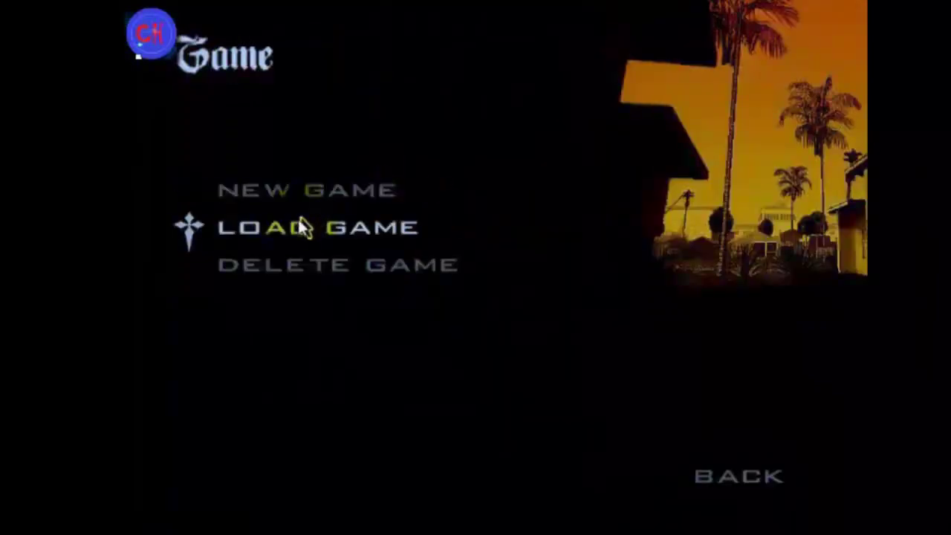
click(299, 238)
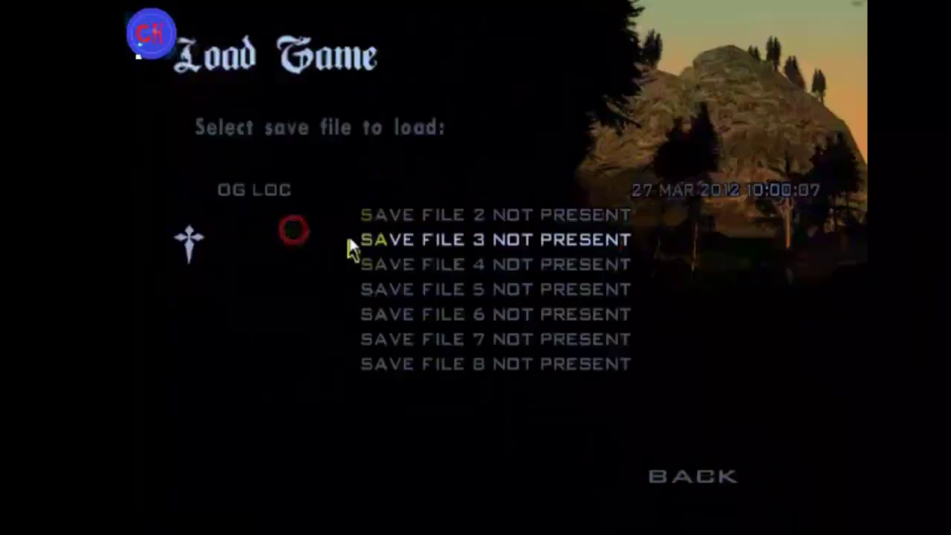
click(274, 190)
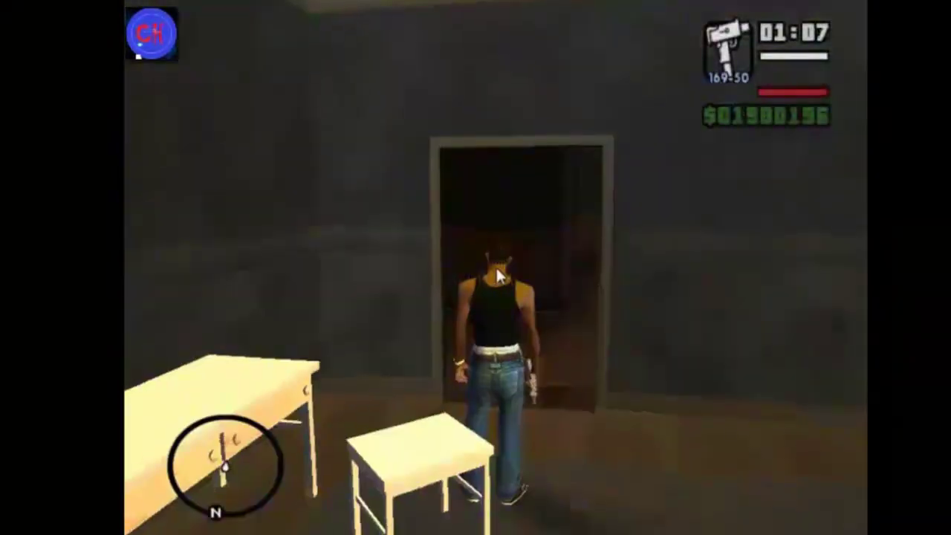
- Move the character through the doorway and along the hallway to the exit marker, leaving the building
scroll(496, 265, down, 1)
scroll(496, 265, up, 1)
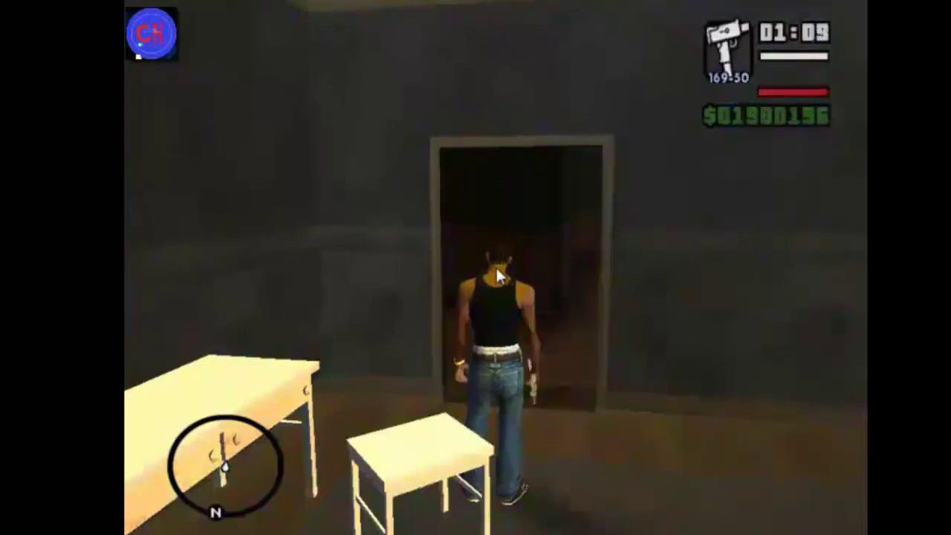
key(w)
key(q)
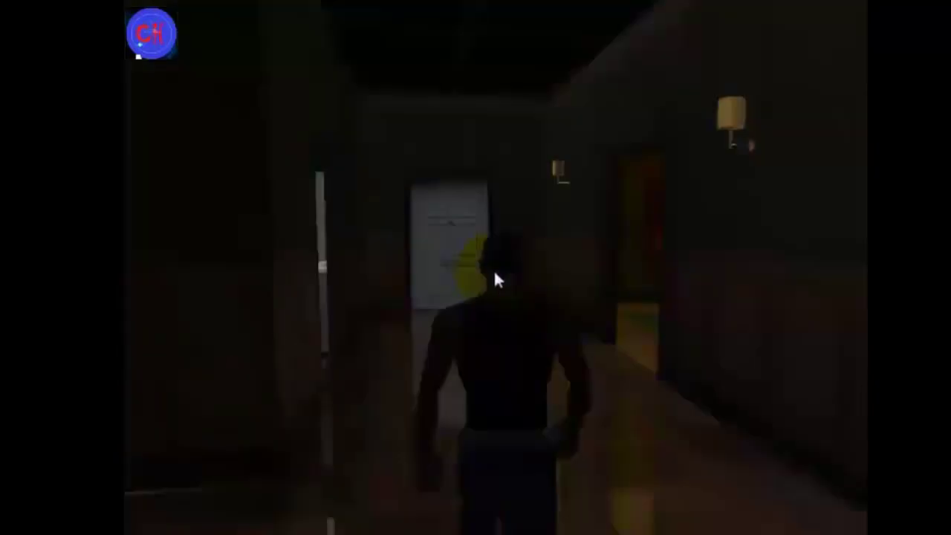
key(w)
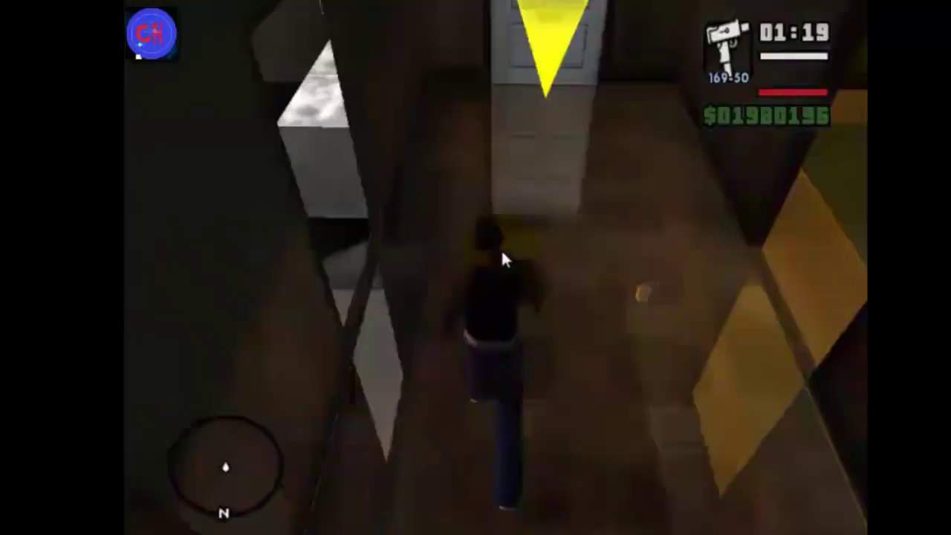
key(w)
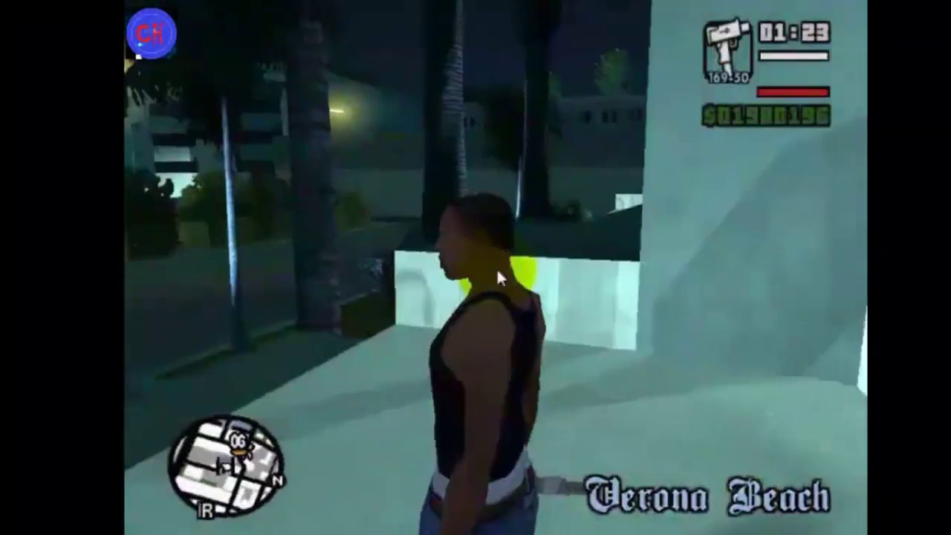
- Run the character along the street in Verona Beach and fire the gun at the distant pedestrian
key(w)
key(w)
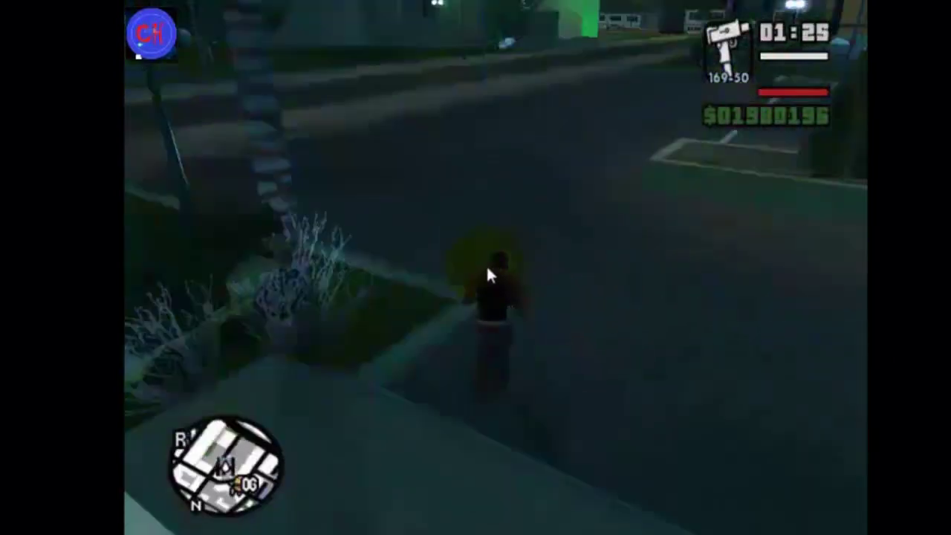
key(w)
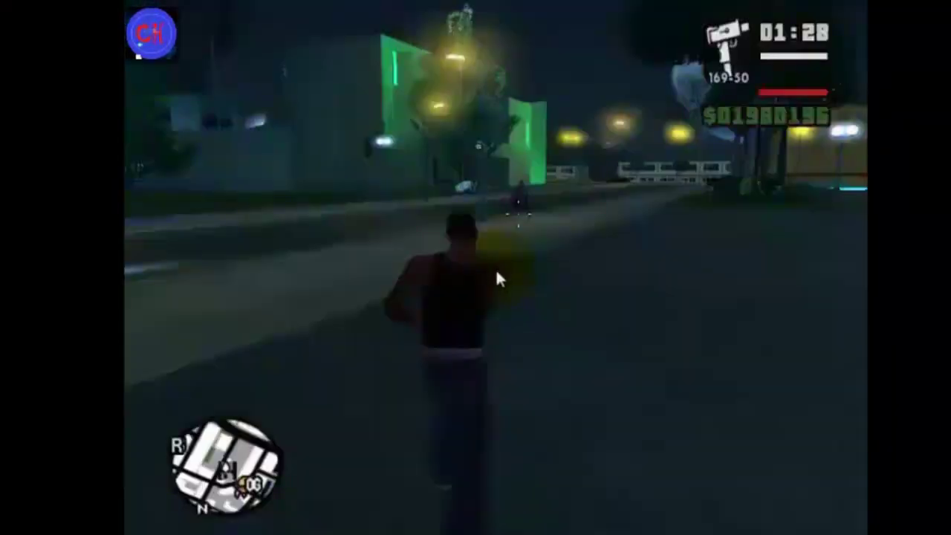
click(491, 272)
key(w)
click(497, 268)
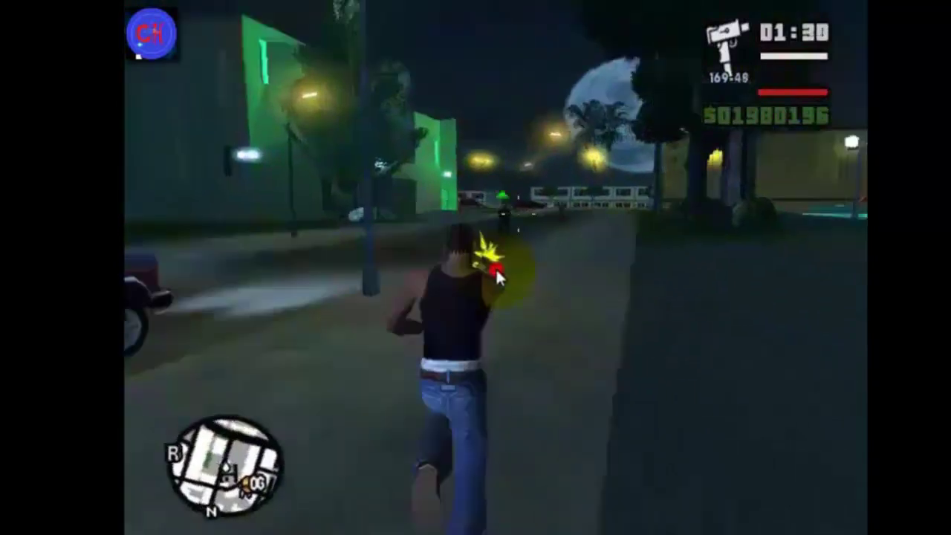
click(496, 267)
- Run the character across the road to the car with its headlights on and jump onto its hood
key(w)
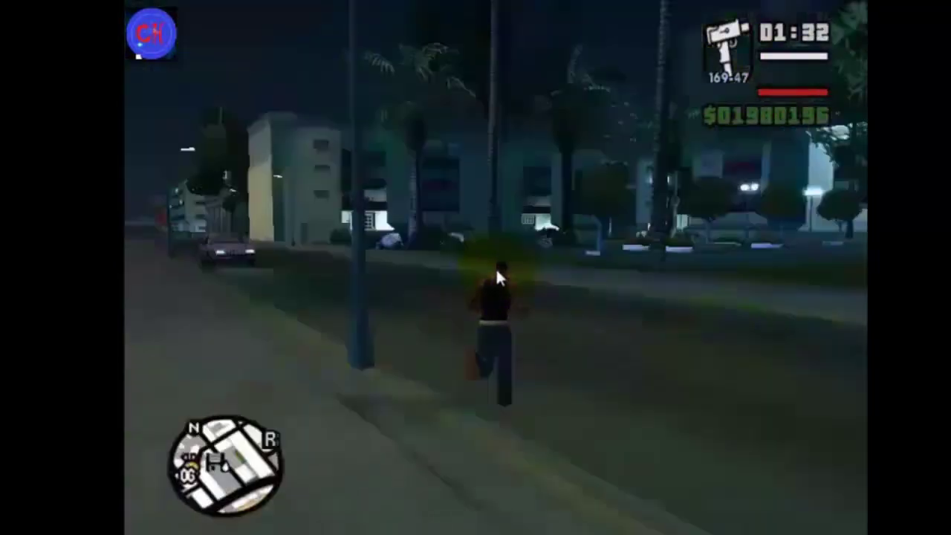
key(w)
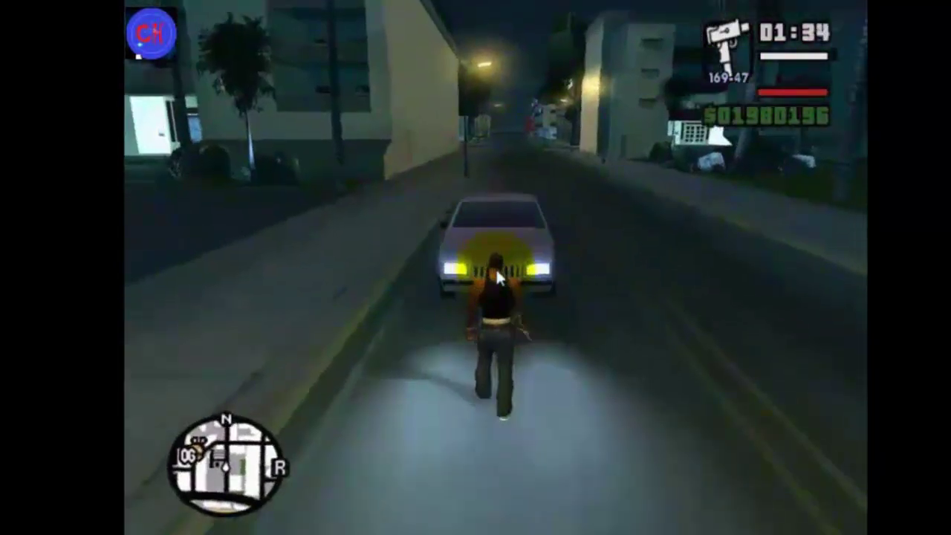
key(shift)
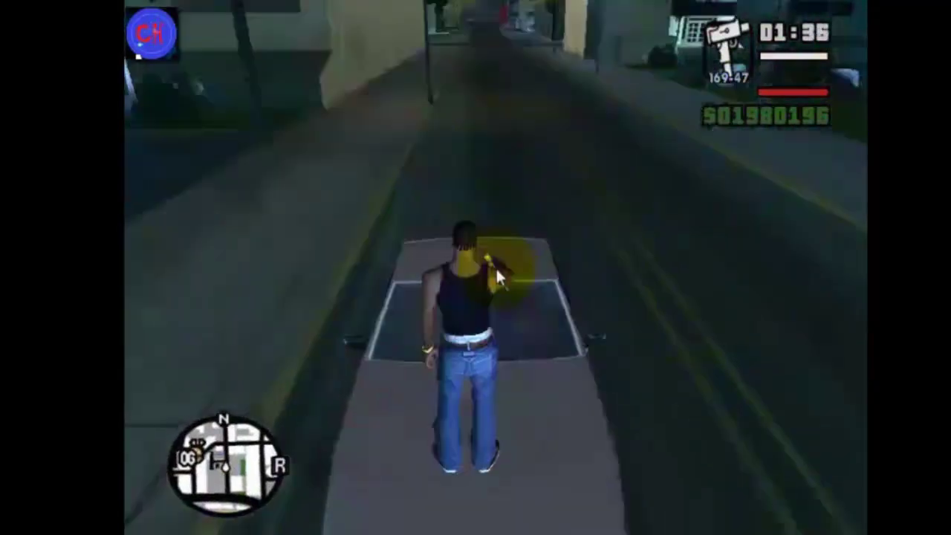